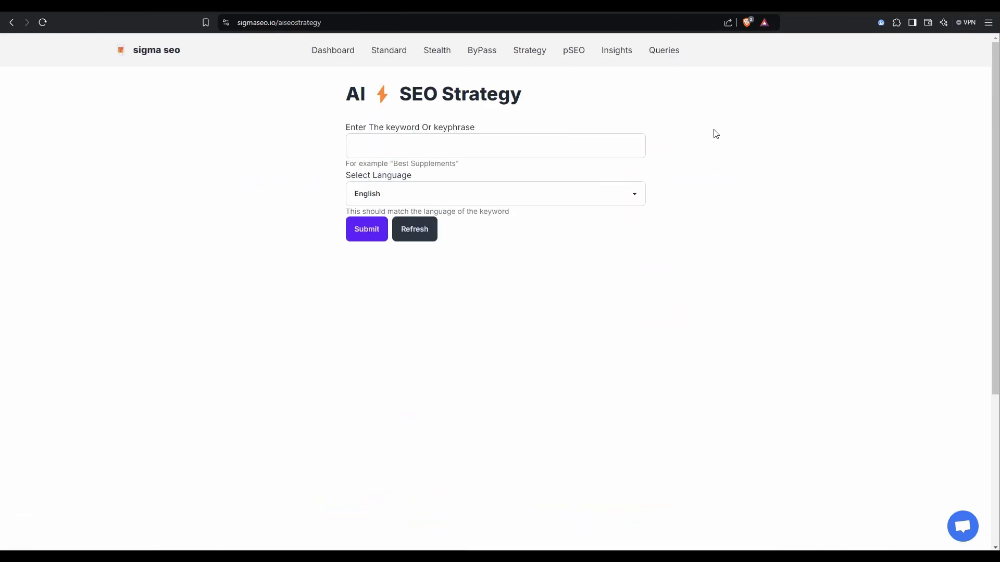
click(614, 54)
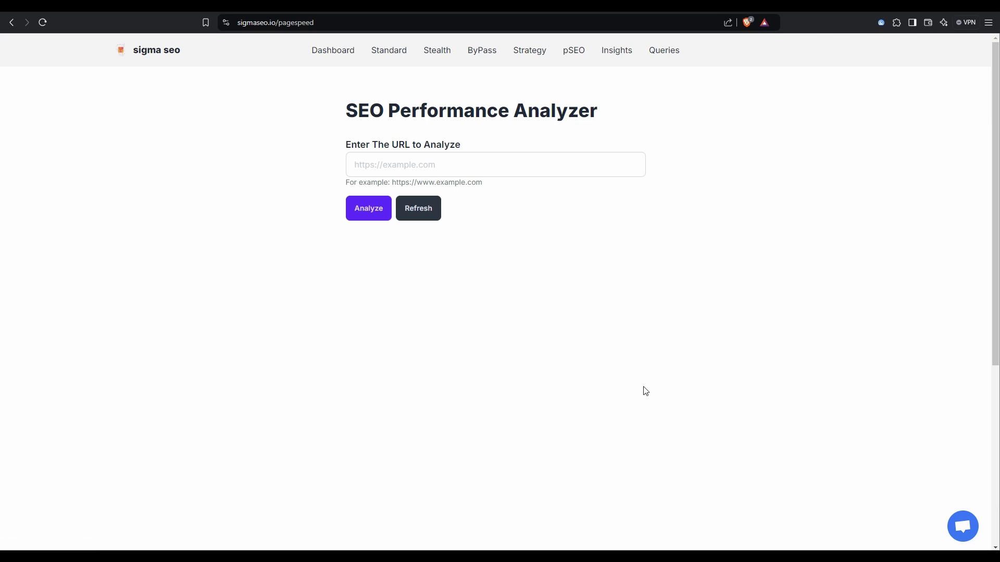
click(494, 164)
text(https://twelveboardstore.com.au)
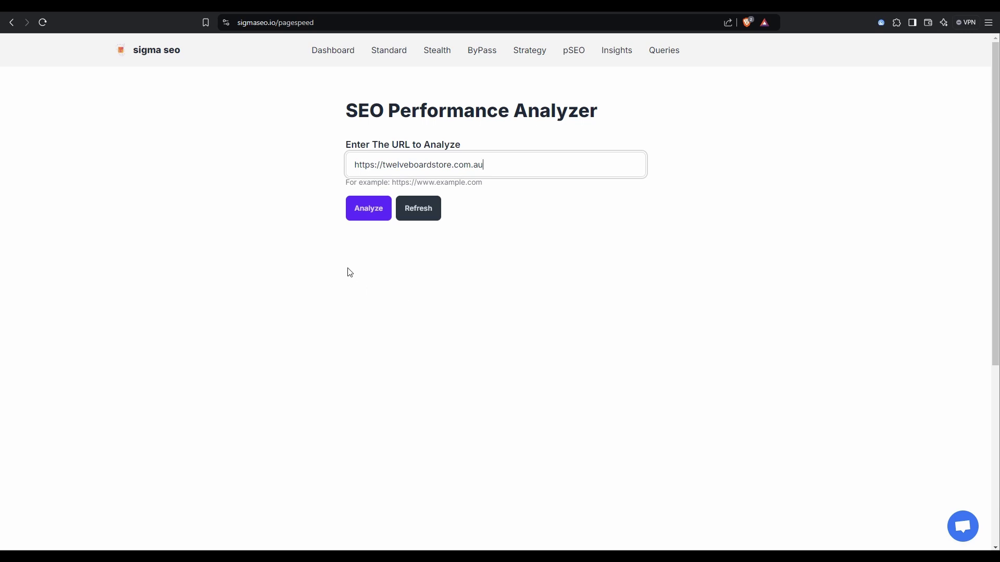
click(359, 218)
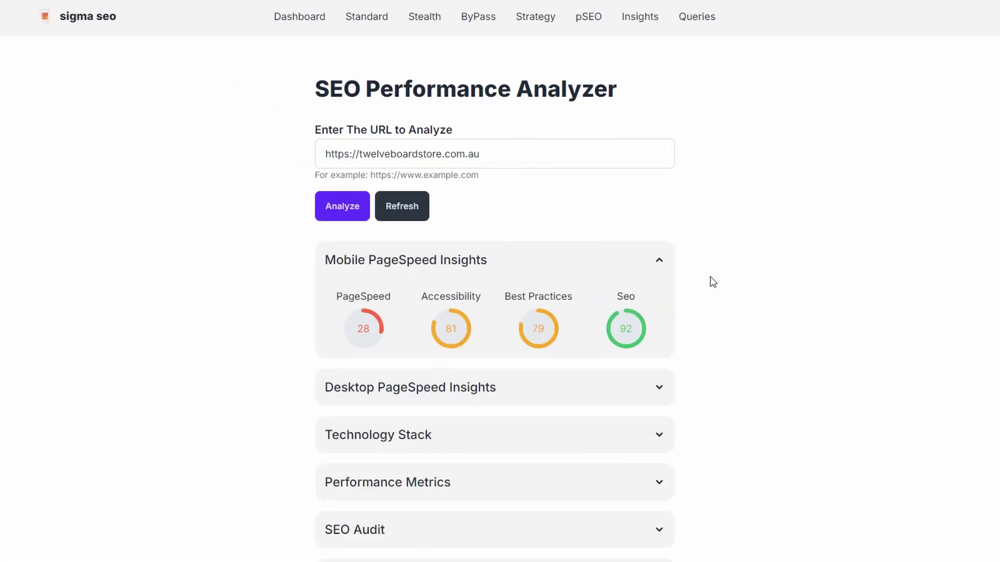
Step: Expand the desktop PageSpeed scores and Technology Stack, highlighting Shopify Custom Theme
click(658, 388)
scroll(748, 373, down, 2)
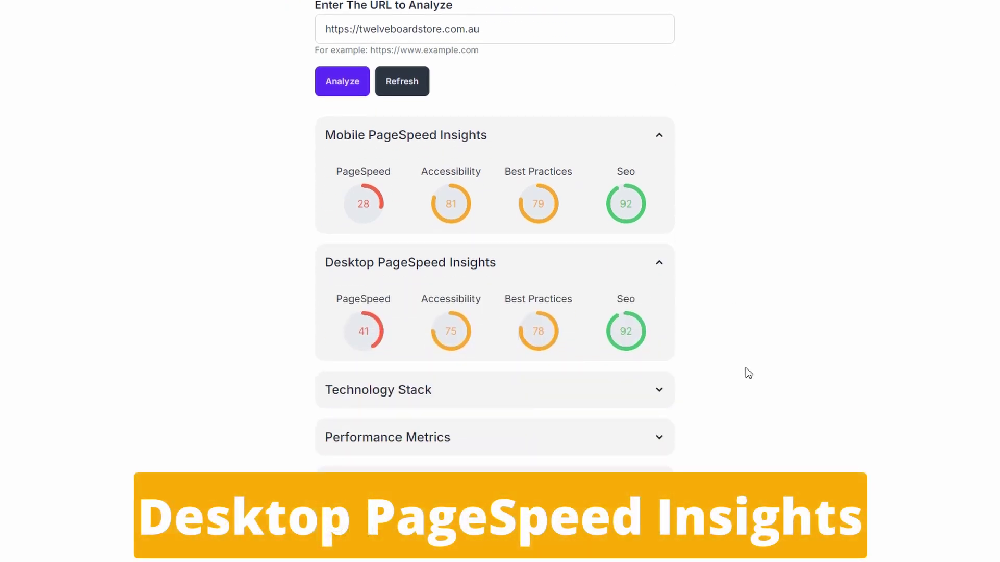
click(655, 393)
scroll(745, 391, down, 1)
scroll(746, 392, down, 1)
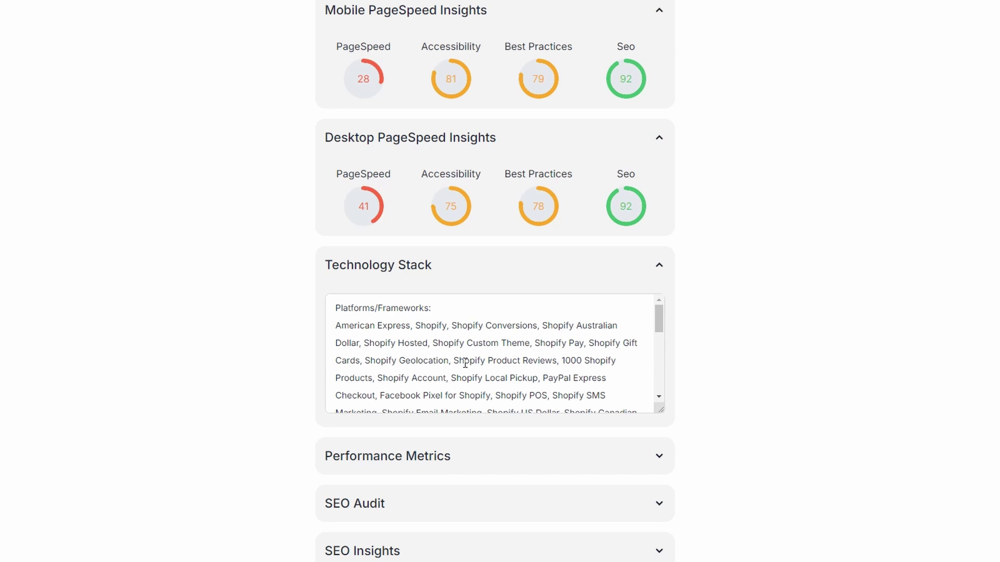
drag(430, 342, 582, 344)
mouse_move(659, 325)
mouse_down()
mouse_move(662, 337)
mouse_move(662, 313)
mouse_up()
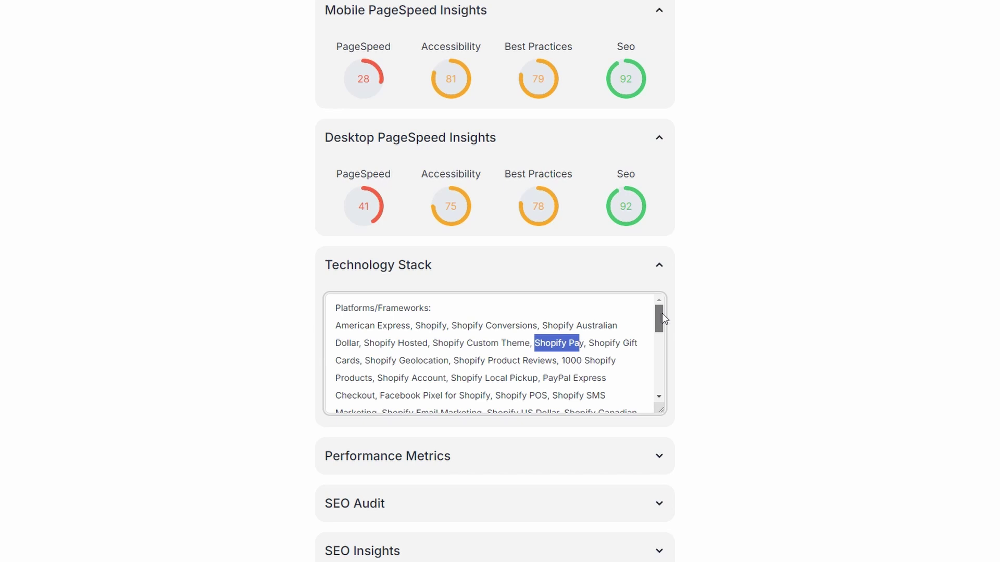
drag(661, 314, 657, 360)
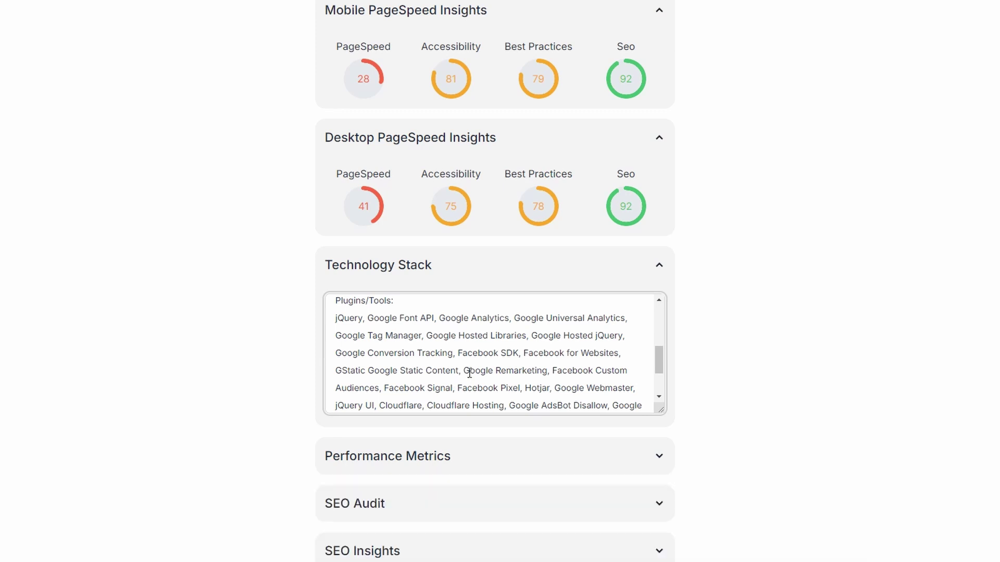
scroll(714, 434, down, 3)
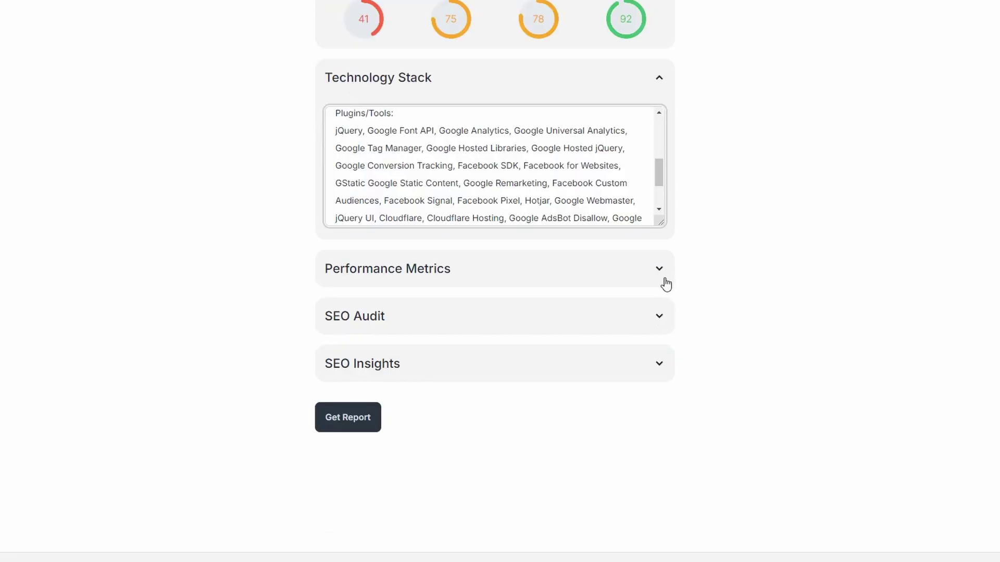
Step: Expand and collapse Performance Metrics, SEO Audit and SEO Insights in turn
click(663, 276)
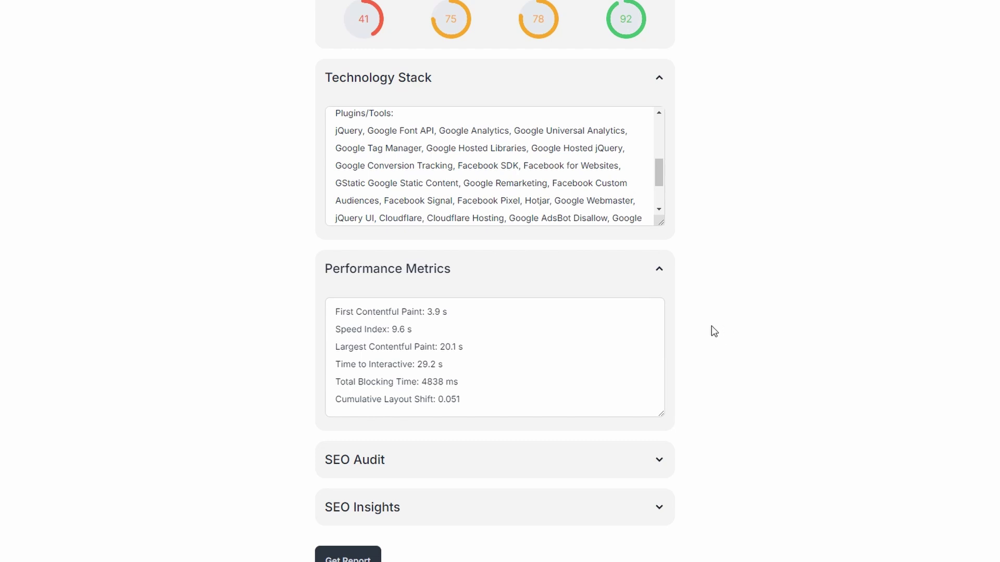
click(657, 269)
click(657, 316)
scroll(696, 349, down, 1)
click(658, 261)
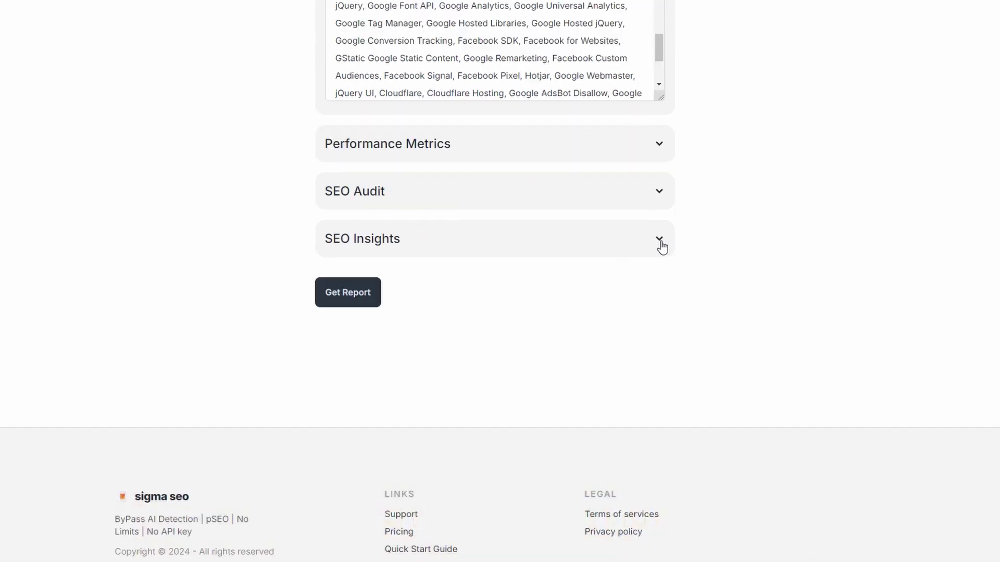
click(661, 245)
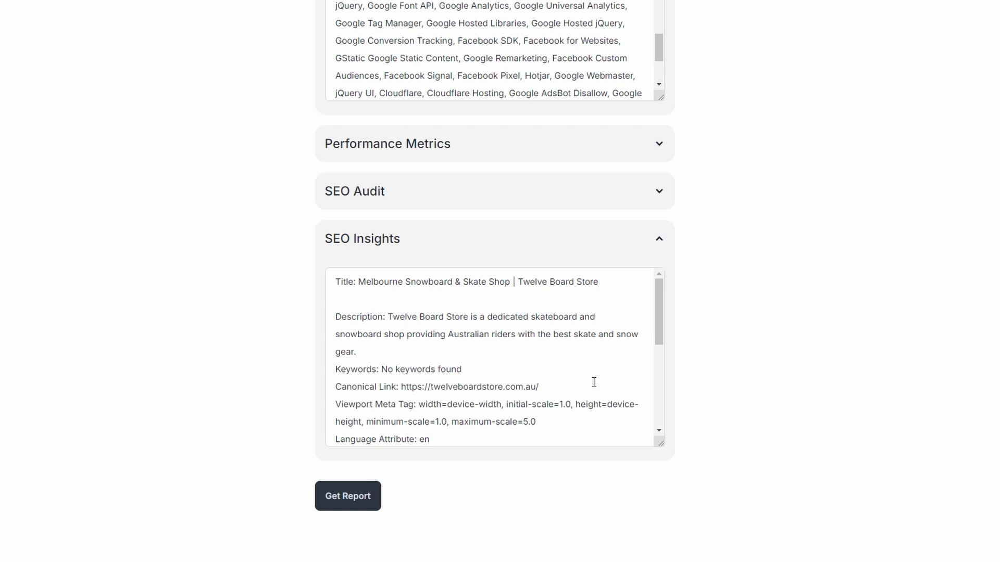
drag(658, 301, 645, 377)
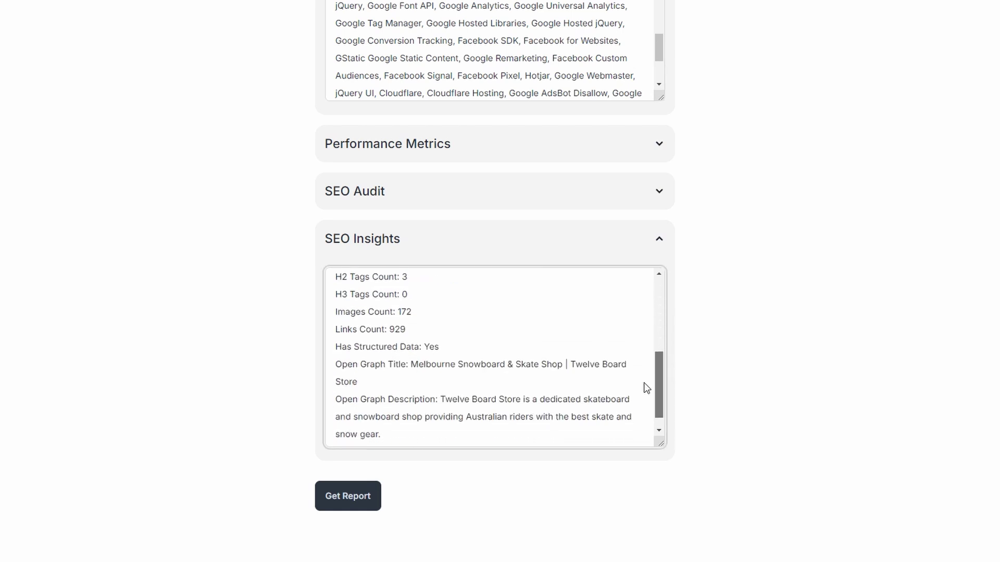
scroll(739, 417, down, 1)
scroll(739, 418, down, 2)
click(659, 115)
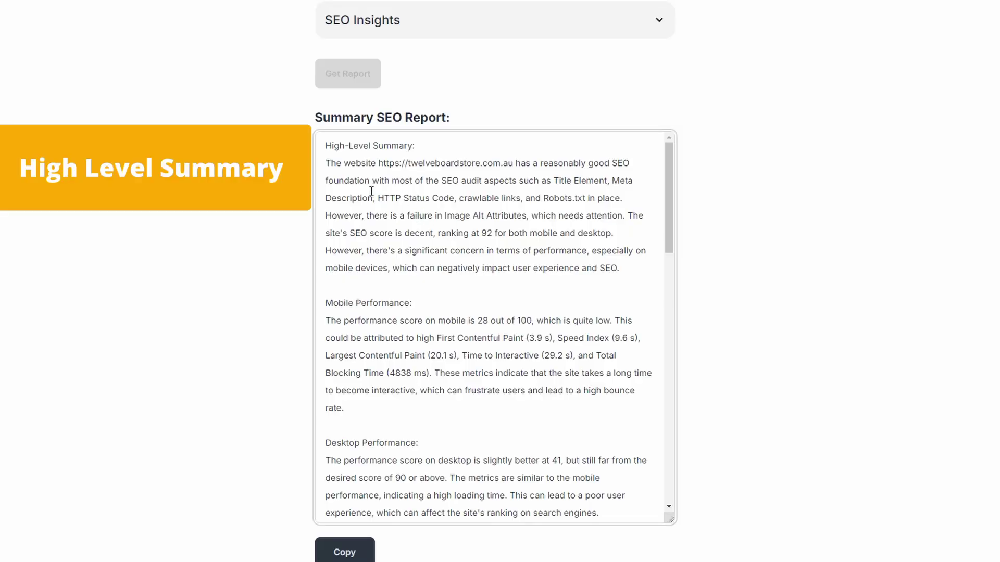
Step: Highlight the mobile score 28, desktop score 41 and target of 90 or above
drag(478, 321, 532, 321)
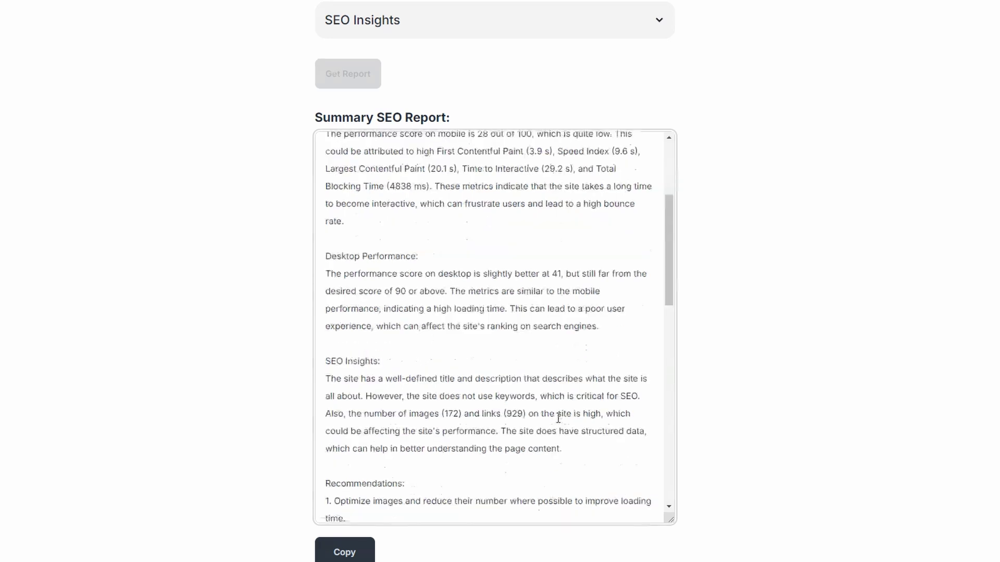
drag(332, 256, 419, 257)
drag(550, 271, 567, 272)
click(398, 291)
drag(398, 291, 445, 292)
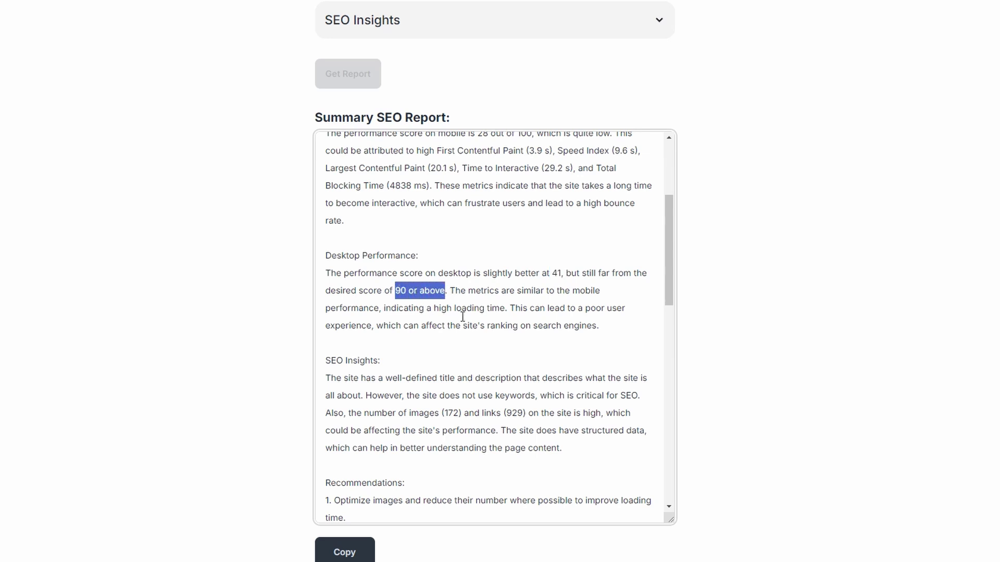
Step: Highlight the findings on missing keywords, image and link counts, and structured data
scroll(463, 316, down, 3)
drag(325, 236, 458, 234)
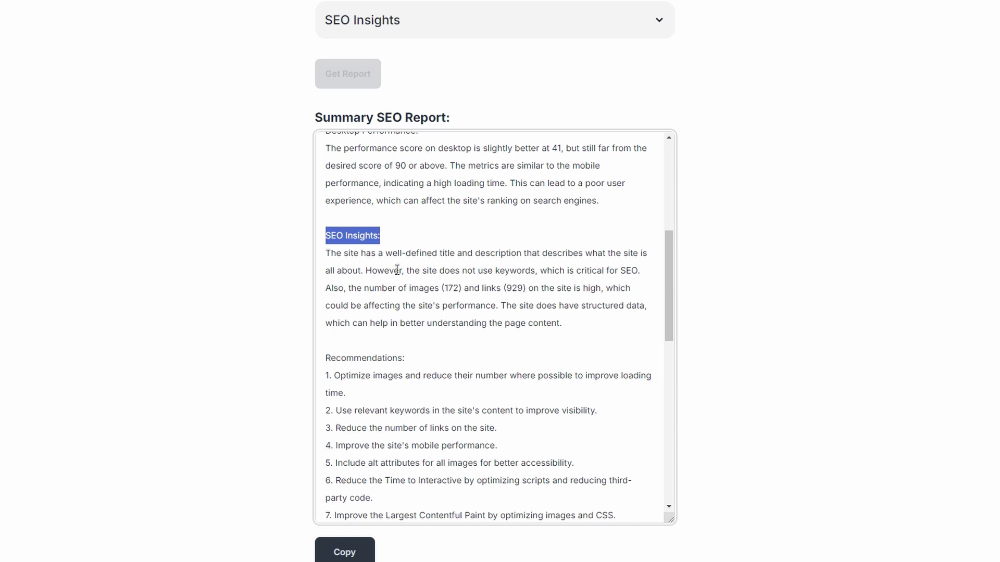
double_click(446, 270)
drag(471, 269, 536, 271)
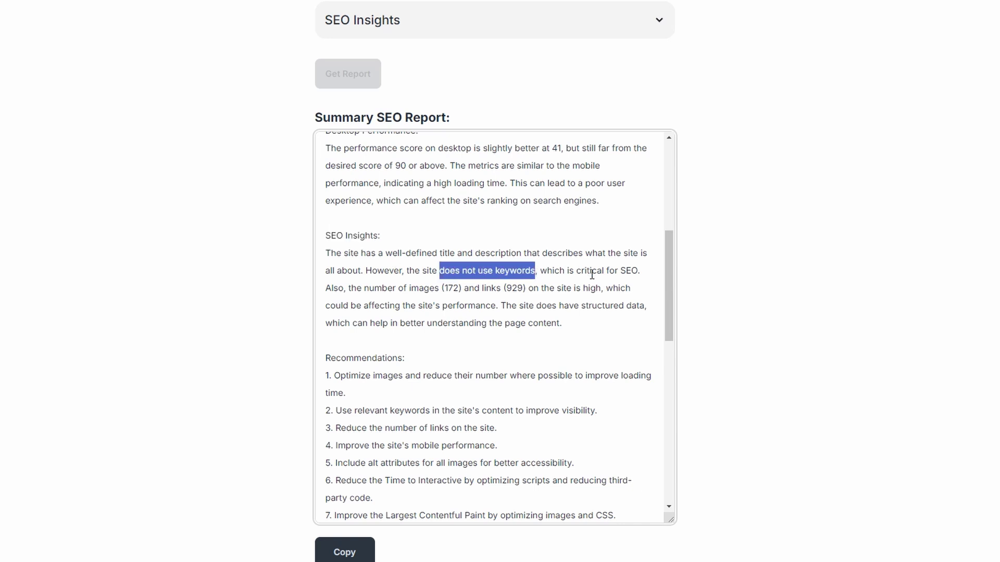
drag(326, 288, 602, 288)
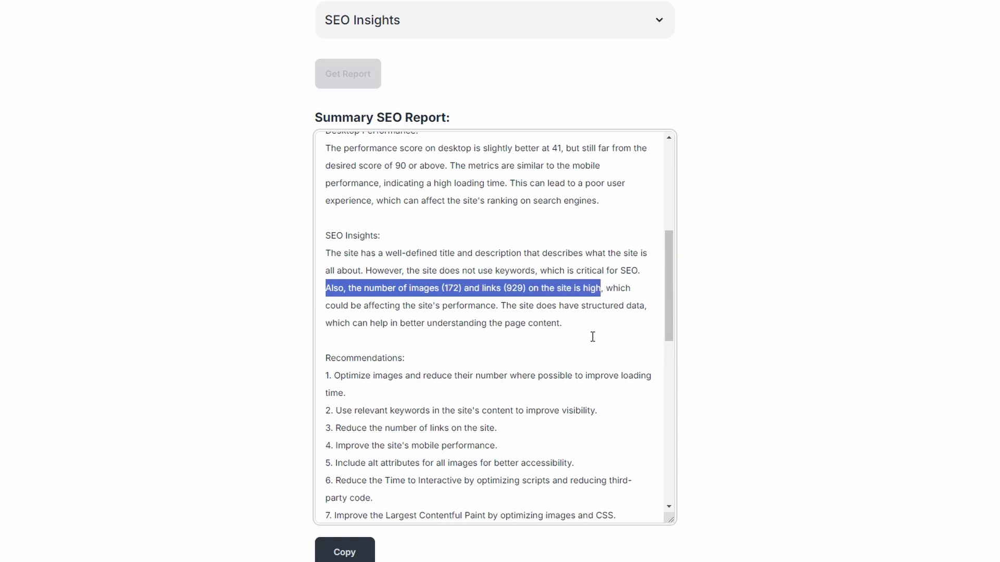
drag(517, 306, 622, 333)
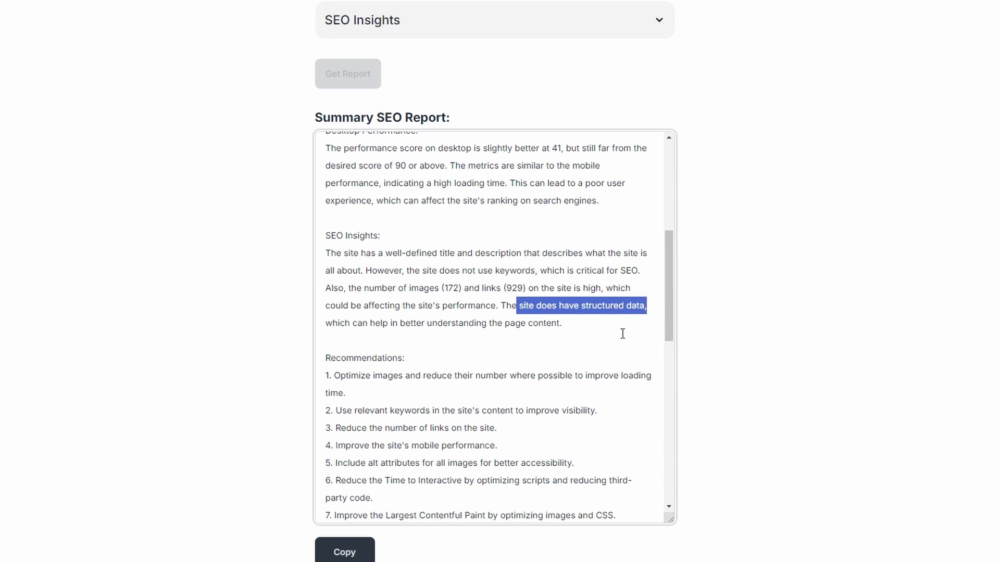
click(578, 328)
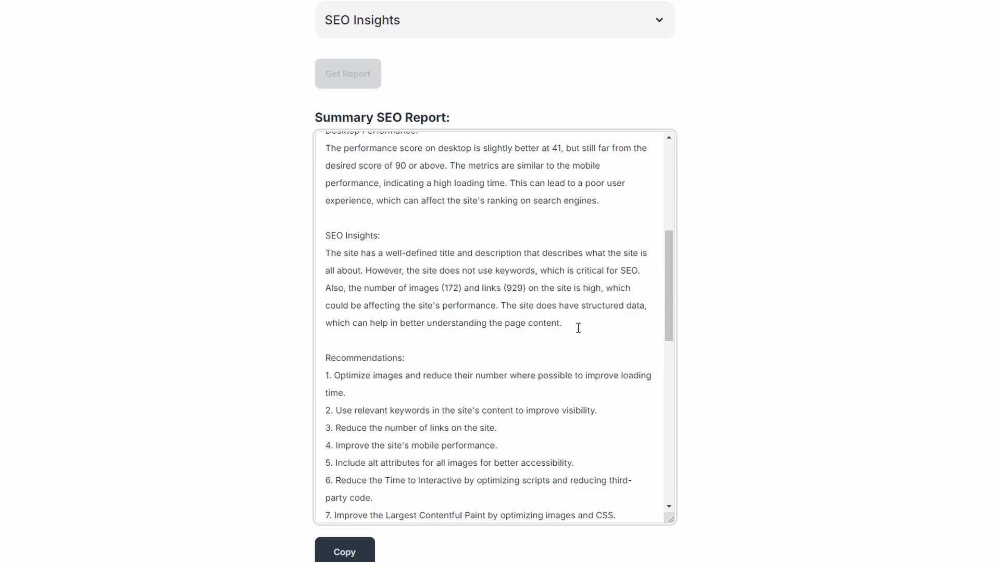
scroll(577, 328, down, 3)
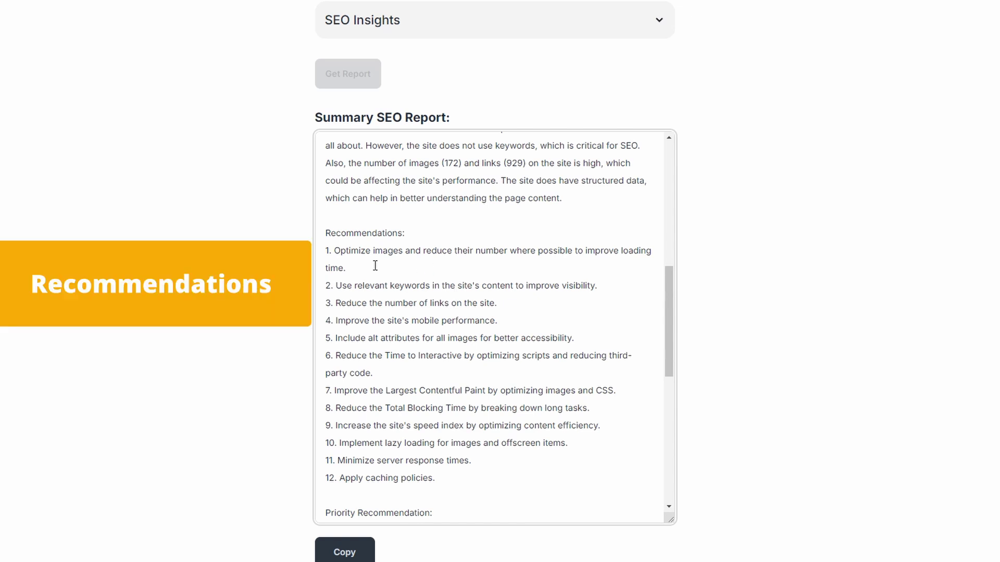
drag(326, 250, 466, 286)
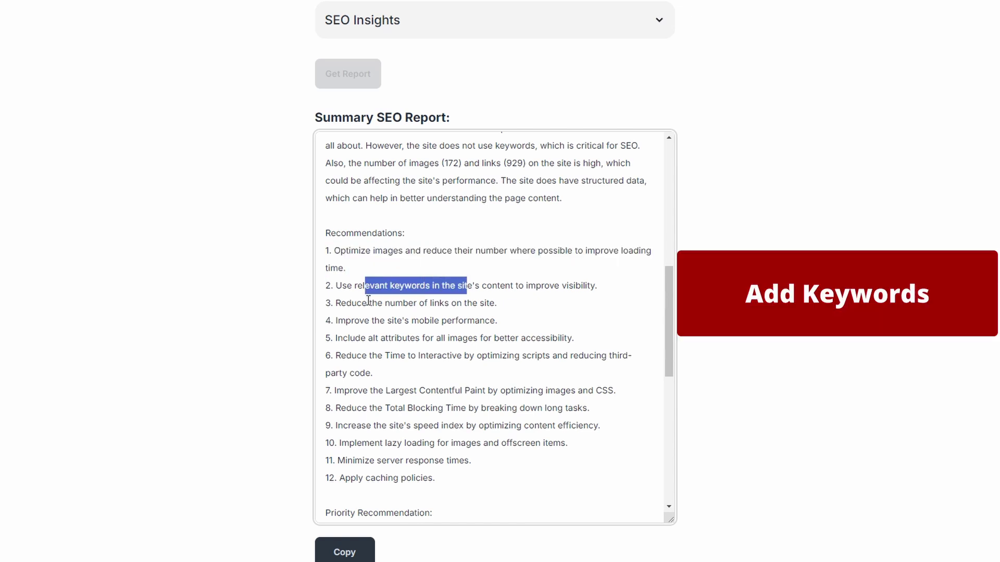
drag(350, 303, 487, 303)
drag(351, 320, 504, 321)
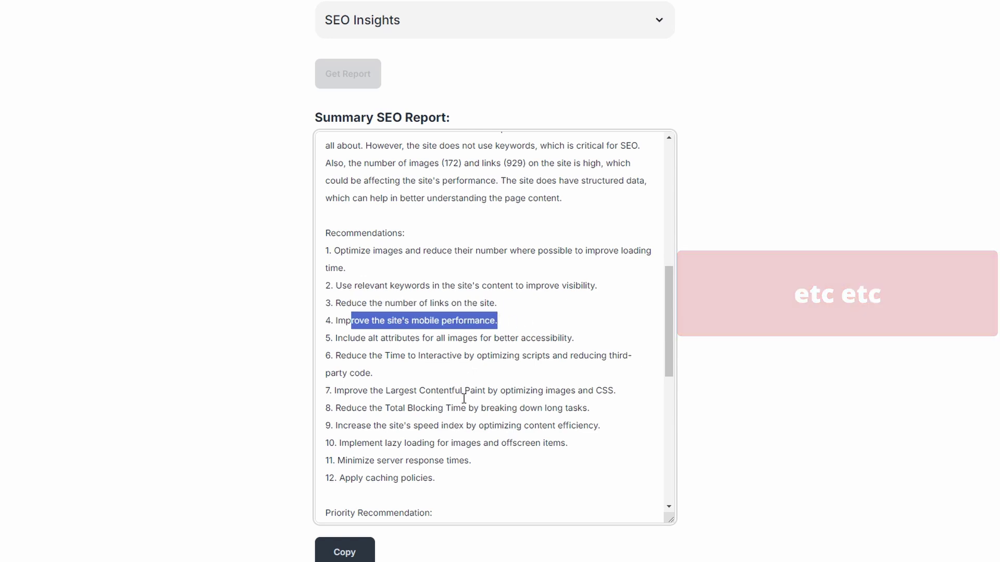
scroll(464, 399, down, 3)
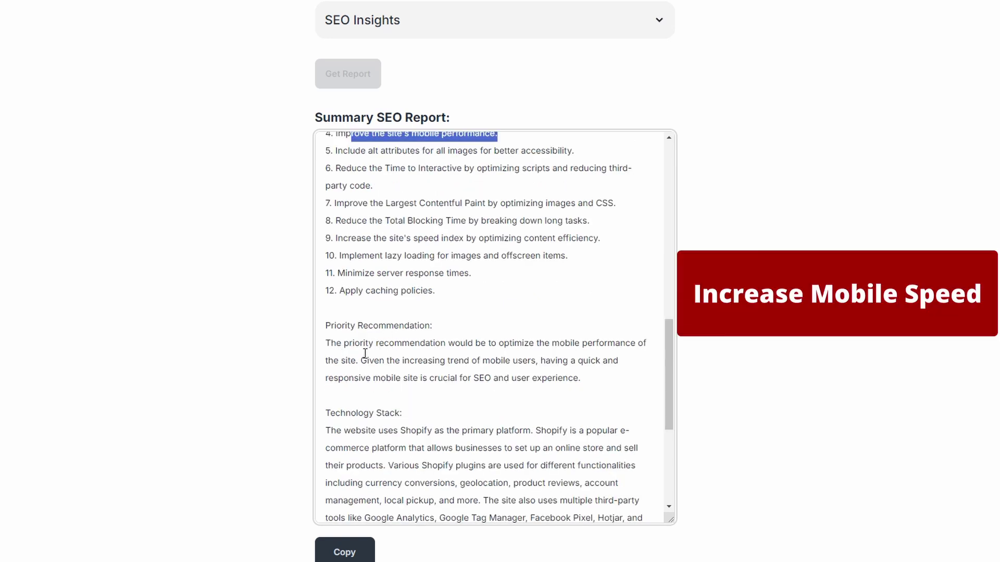
click(362, 360)
scroll(380, 362, down, 2)
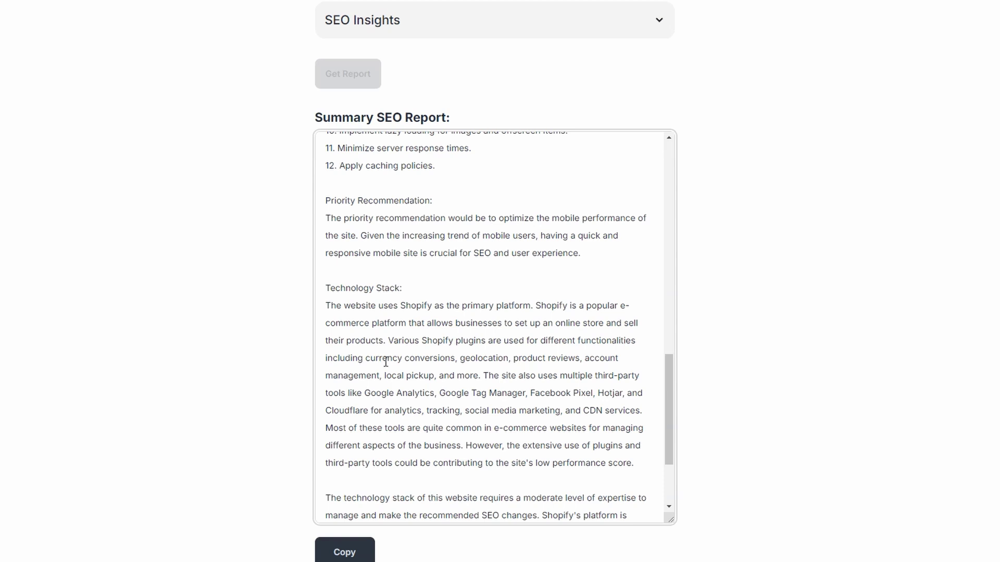
scroll(386, 361, down, 1)
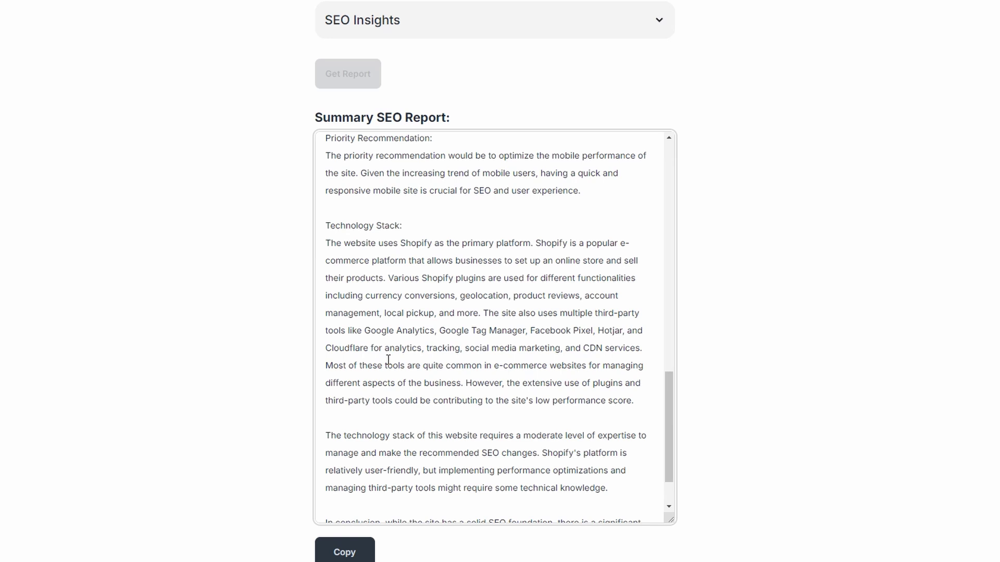
scroll(388, 359, down, 1)
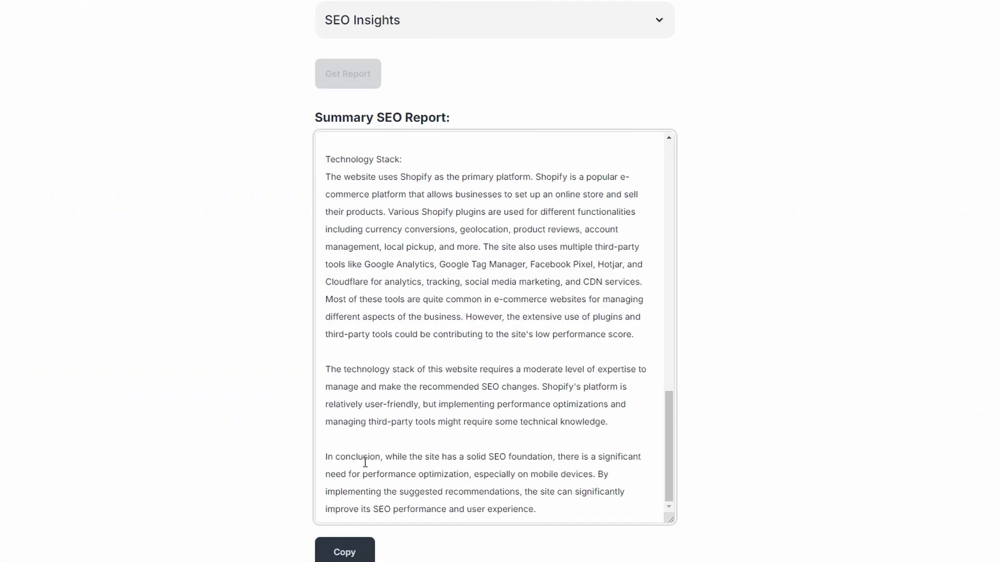
drag(347, 474, 516, 468)
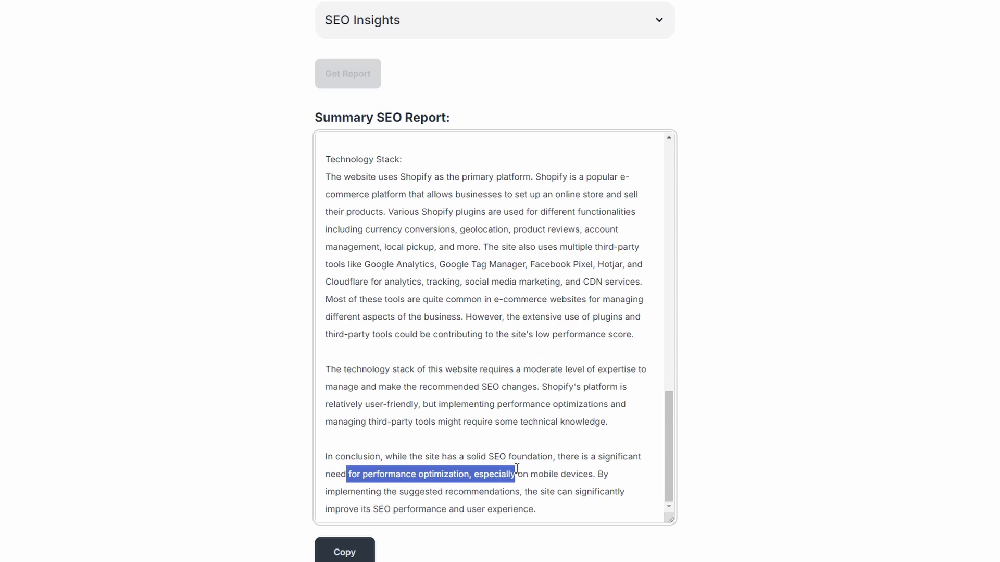